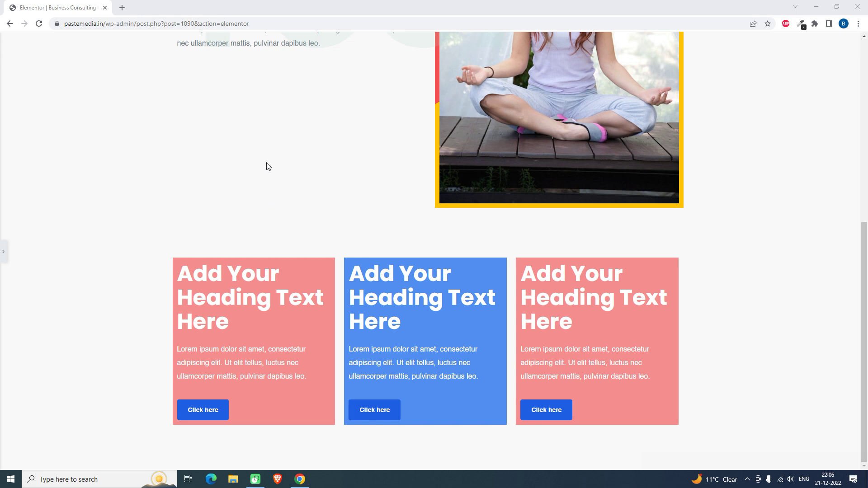
- Scroll through the coloured card row, then reopen the Elementor editing panel
scroll(262, 318, "down", 1)
scroll(259, 316, "up", 1)
scroll(274, 300, "down", 1)
scroll(277, 159, "up", 1)
scroll(277, 160, "down", 1)
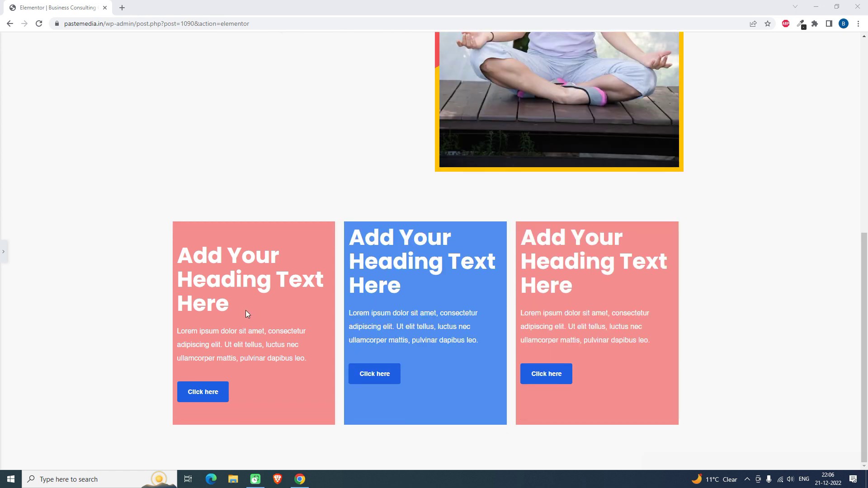
scroll(476, 307, "up", 1)
scroll(601, 300, "down", 1)
scroll(759, 289, "up", 1)
scroll(621, 285, "down", 1)
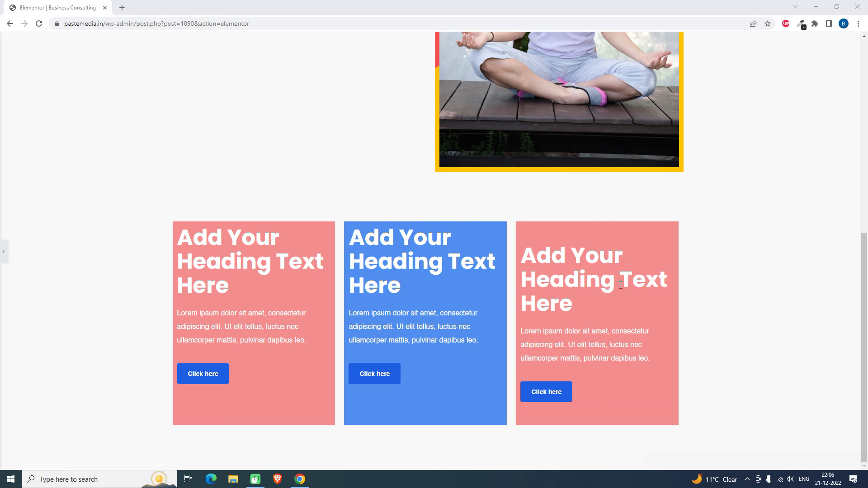
scroll(621, 284, "up", 1)
scroll(3, 252, "down", 3)
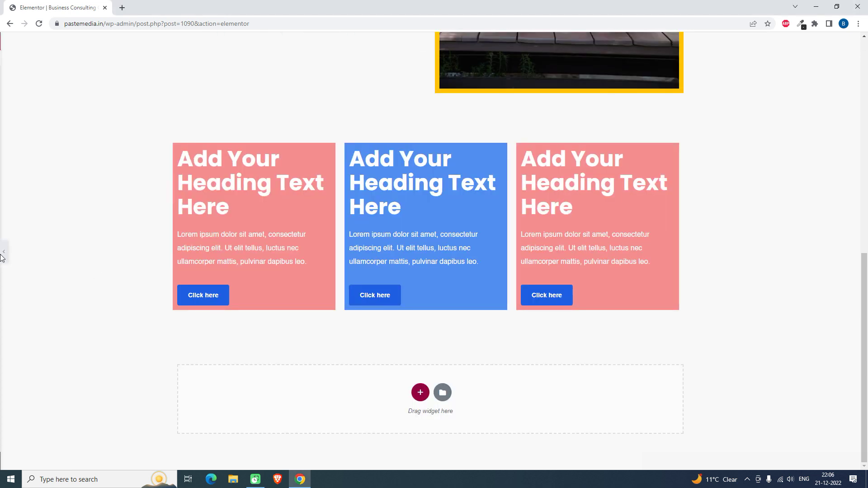
left_click(4, 252)
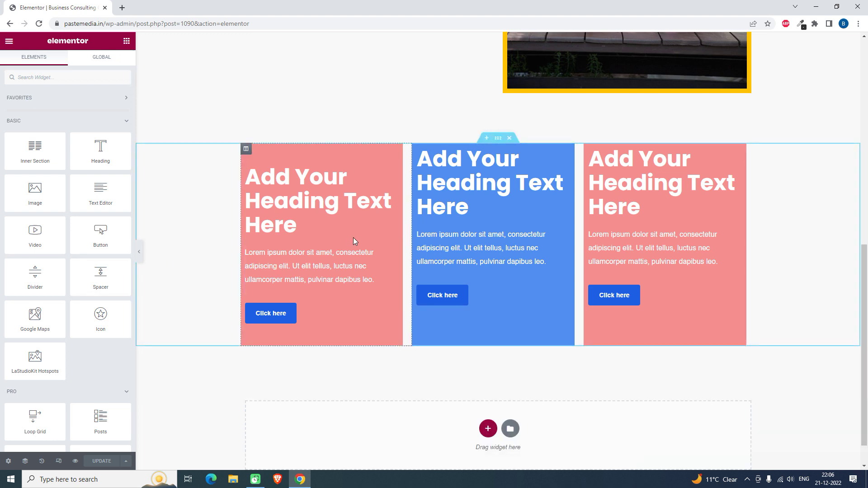
- Add a new section below the cards using the three-column structure
scroll(355, 240, "down", 1)
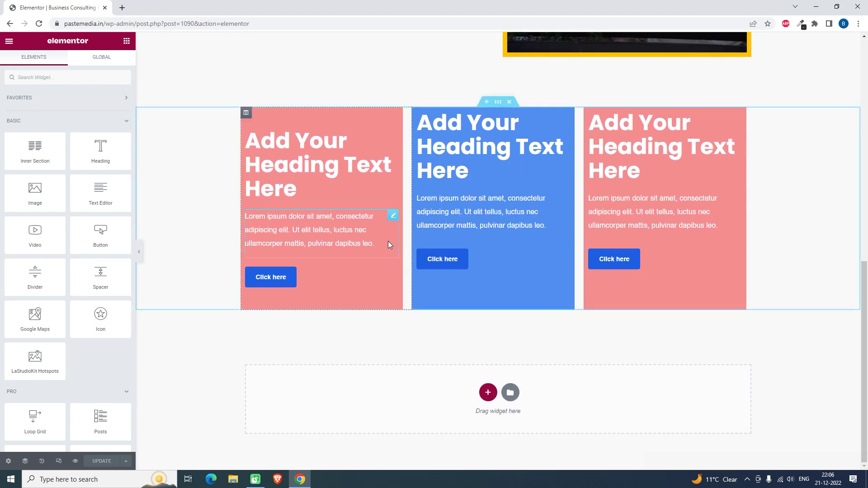
left_click(488, 393)
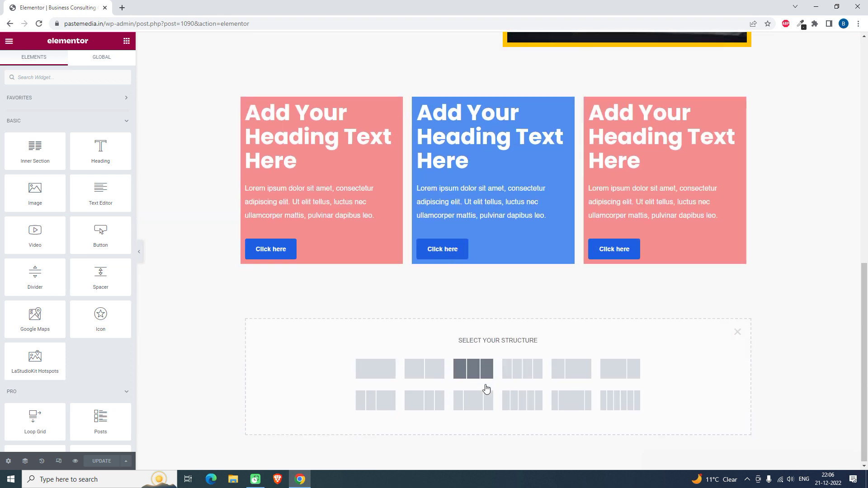
left_click(478, 370)
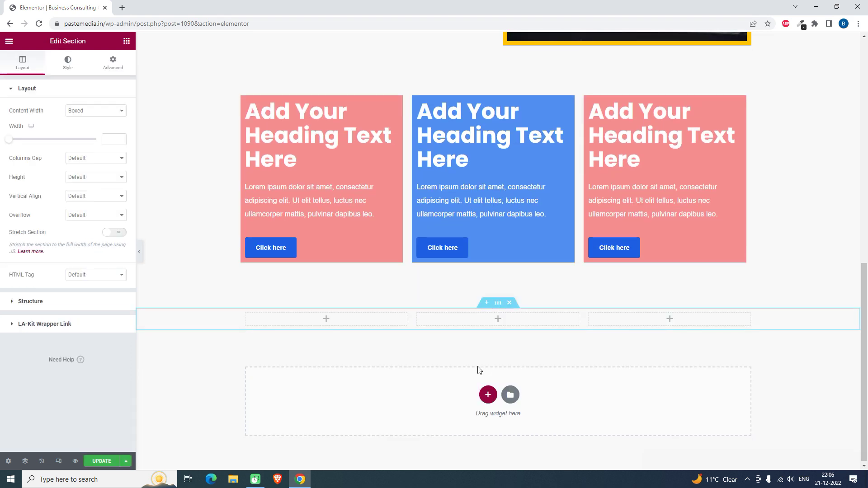
- Place a Text Editor, a Button and a Heading in the first column, then select it
left_click(126, 42)
left_click_drag(100, 192, 269, 269)
left_click(127, 42)
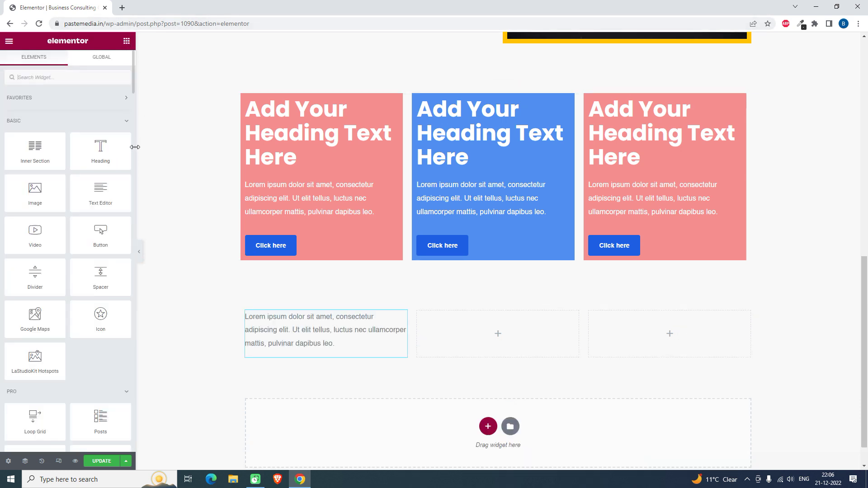
left_click_drag(100, 149, 315, 271)
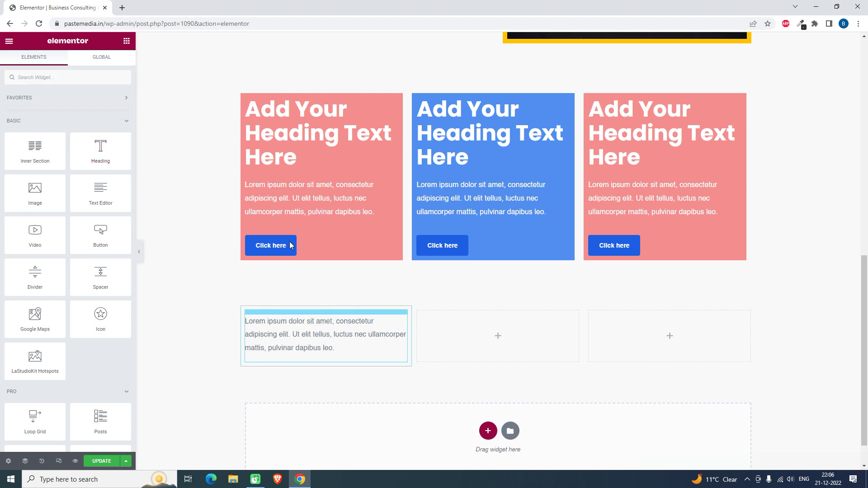
left_click_drag(116, 240, 349, 339)
left_click(126, 50)
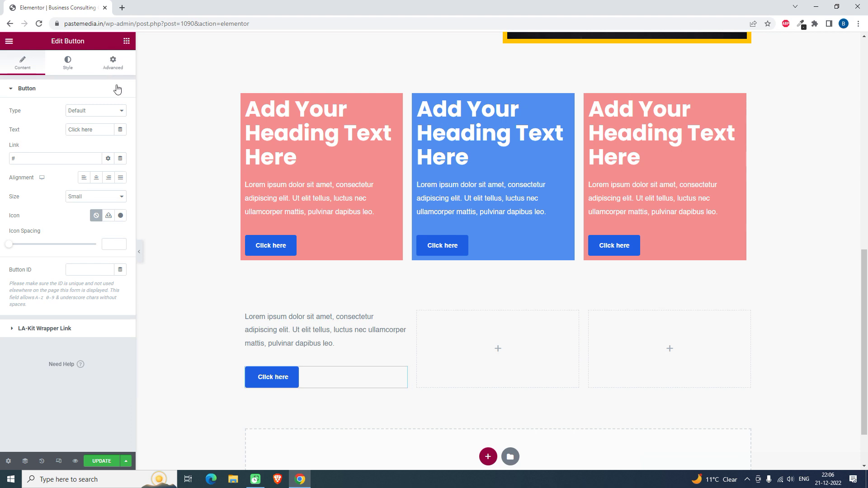
left_click_drag(102, 154, 289, 311)
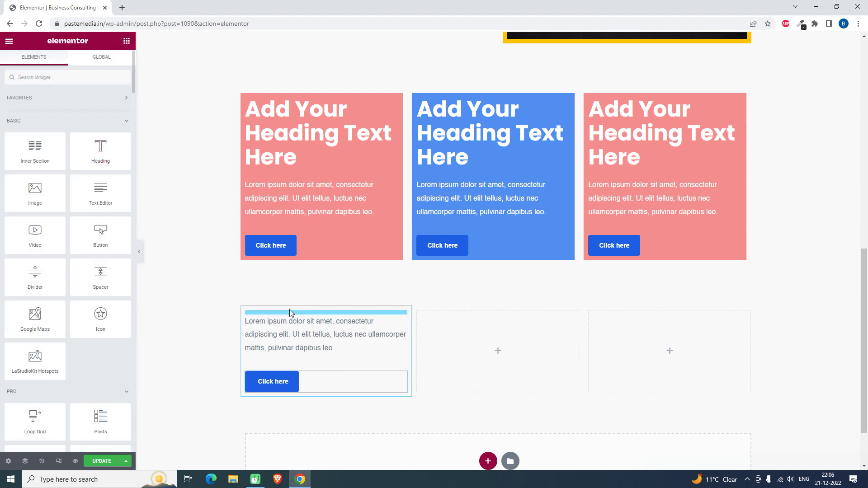
scroll(339, 350, "down", 3)
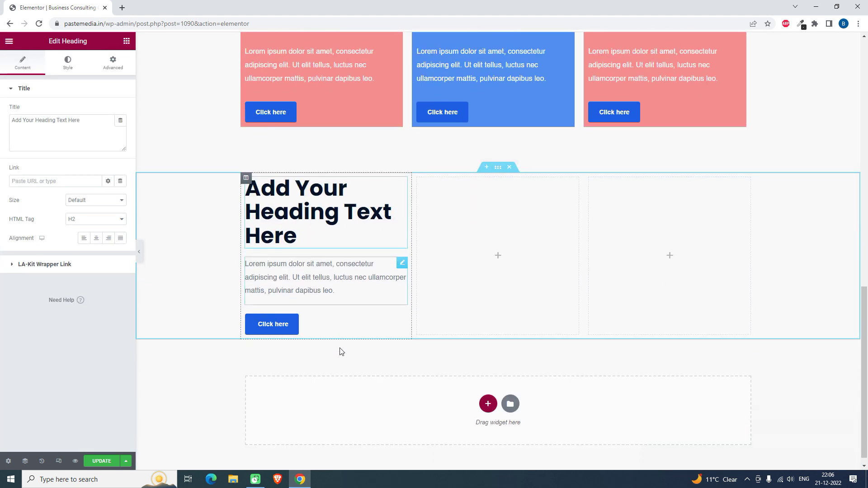
left_click(247, 176)
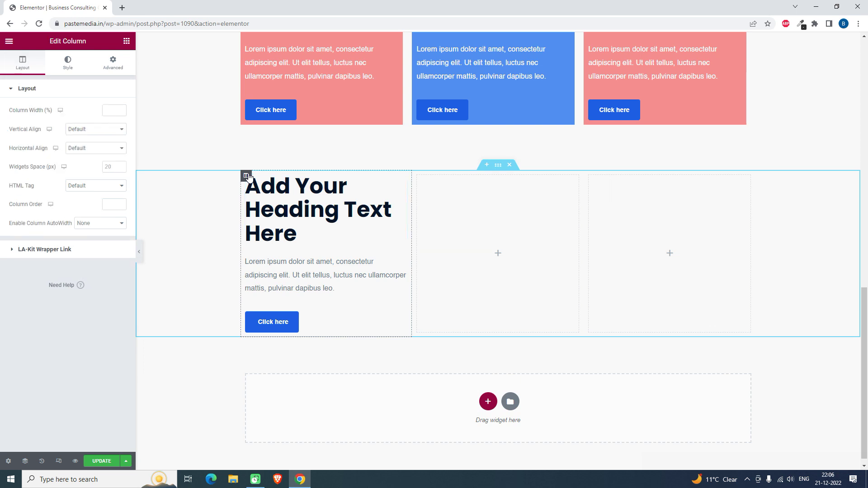
- Give the first column a Classic background coloured #FD5F5F
left_click(74, 72)
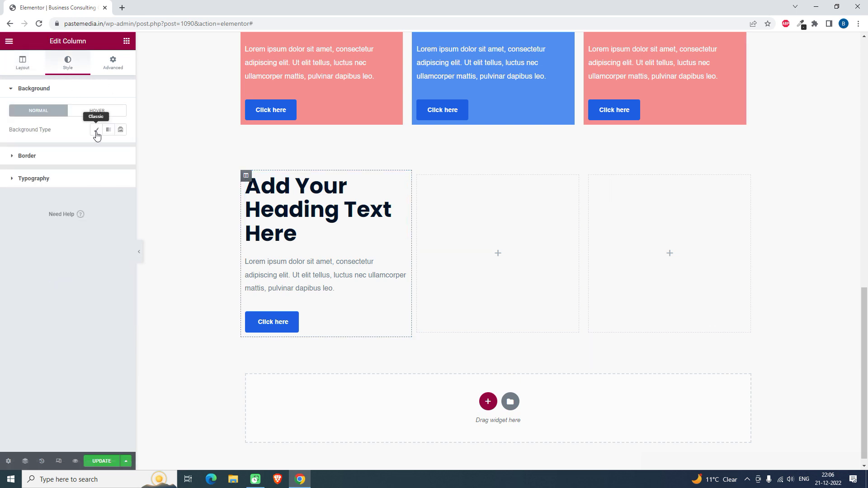
left_click(96, 131)
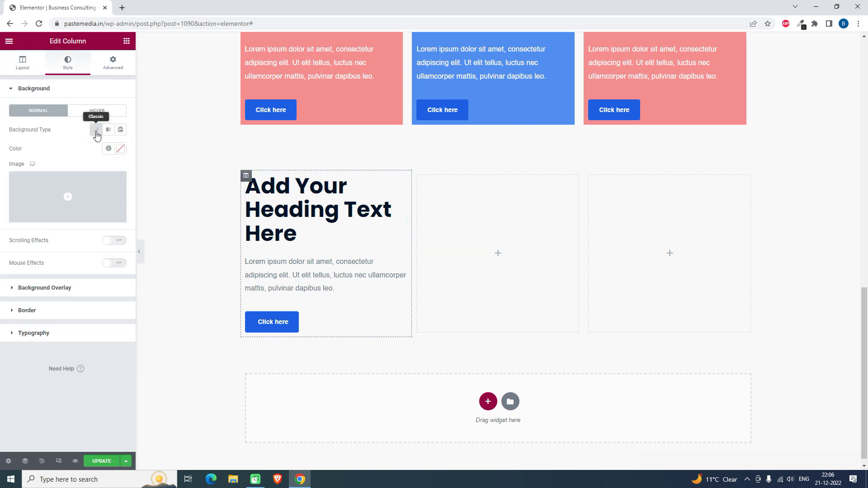
left_click(121, 149)
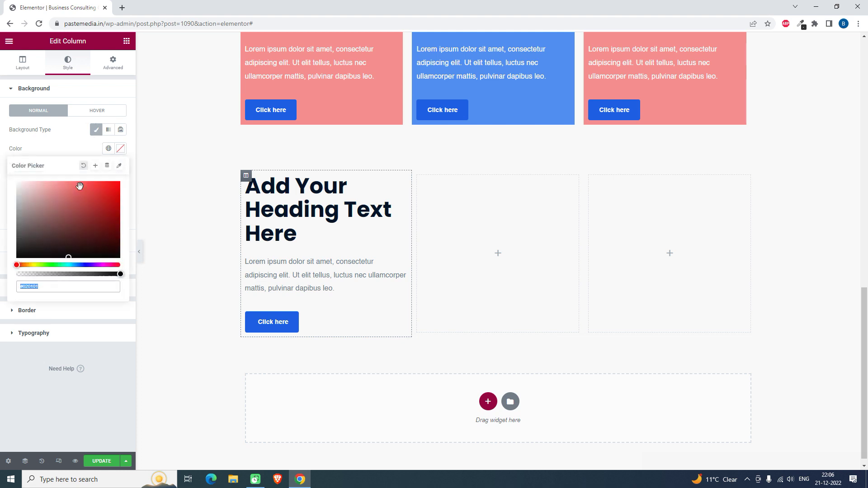
left_click(67, 182)
left_click(81, 183)
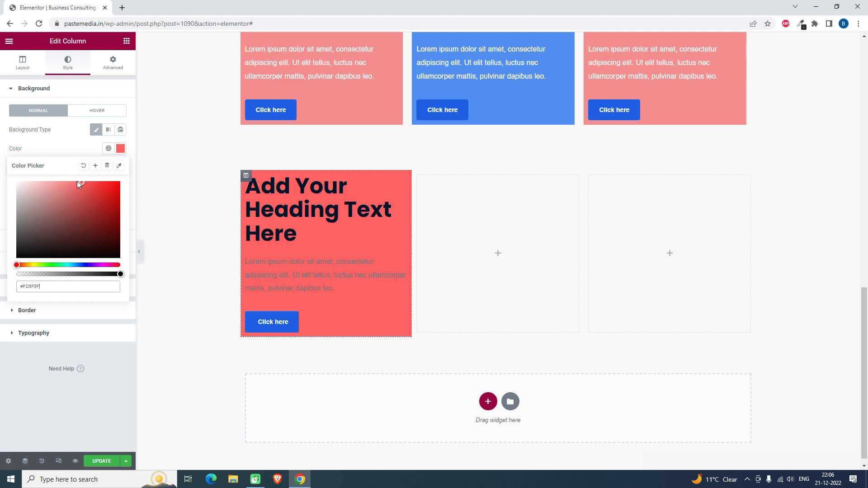
left_click(80, 148)
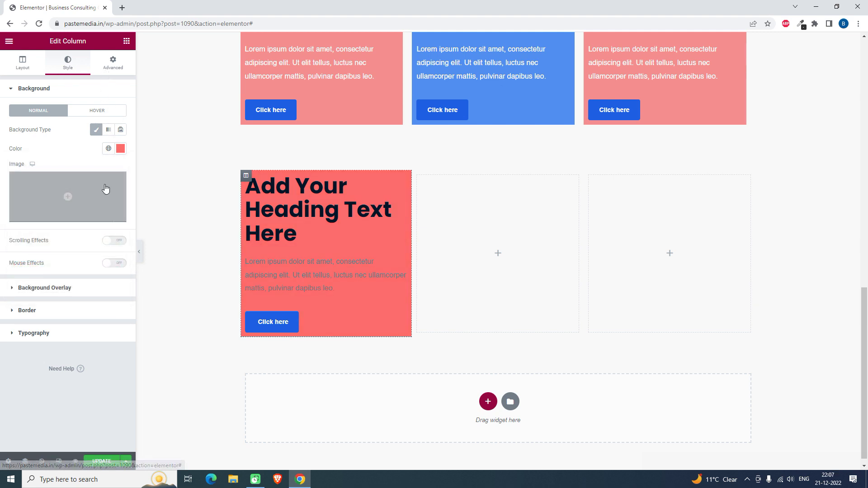
- Set the column's linked padding to 20 px on all four sides
left_click(113, 67)
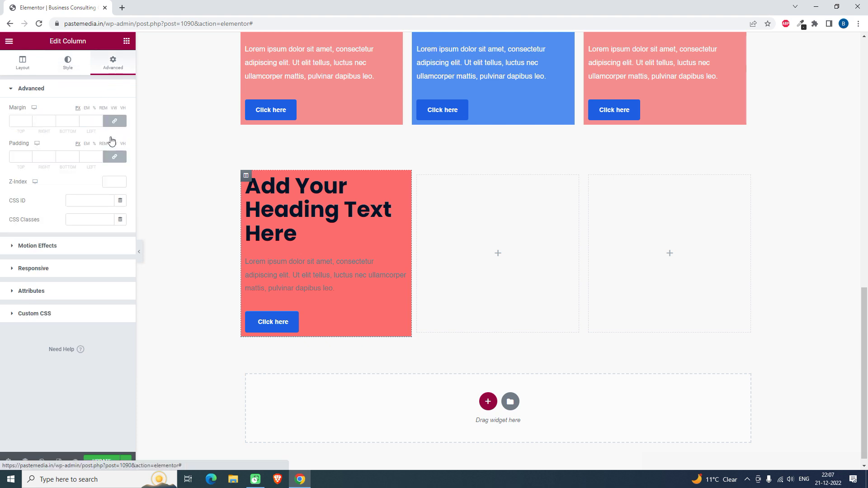
left_click(90, 156)
type("20")
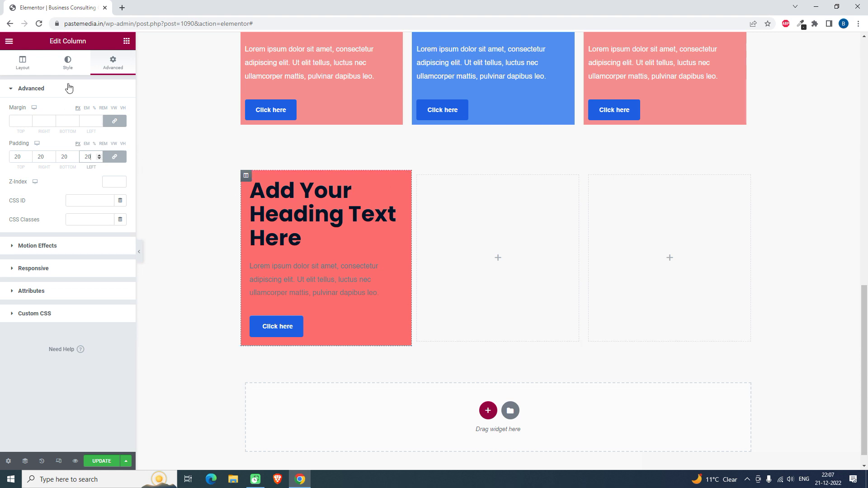
left_click(72, 67)
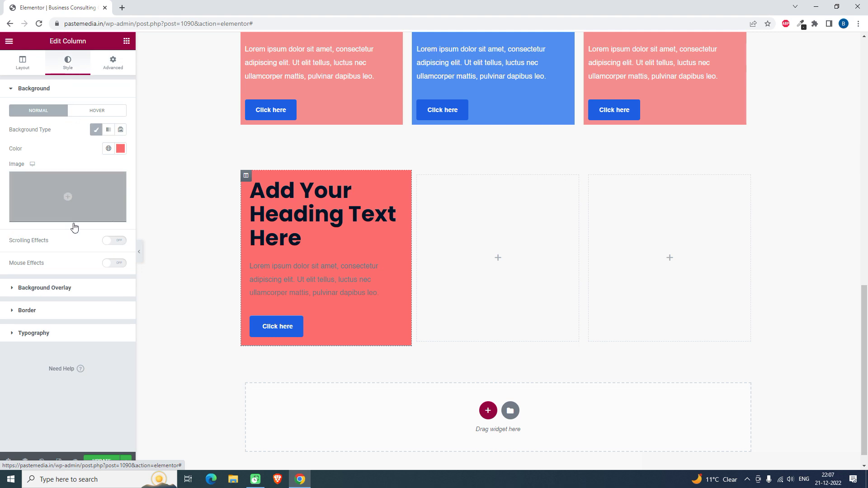
- Make the column's hover border Solid and unlink its width sides
left_click(48, 306)
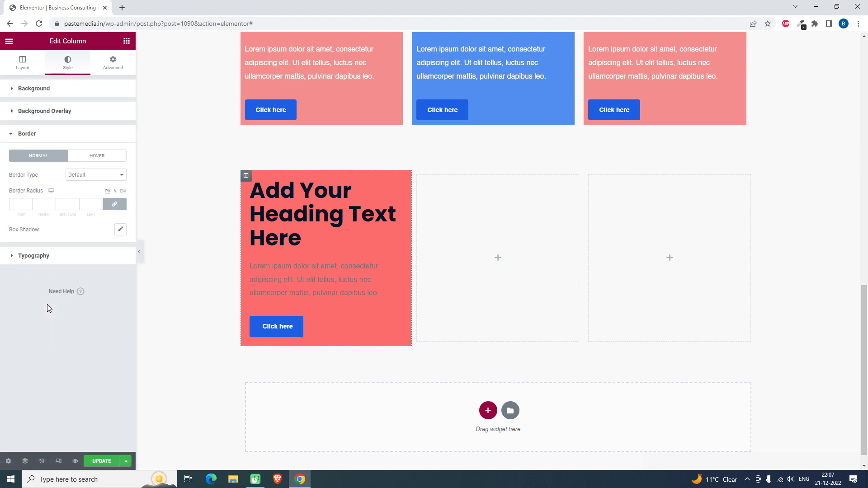
left_click(102, 159)
left_click(89, 176)
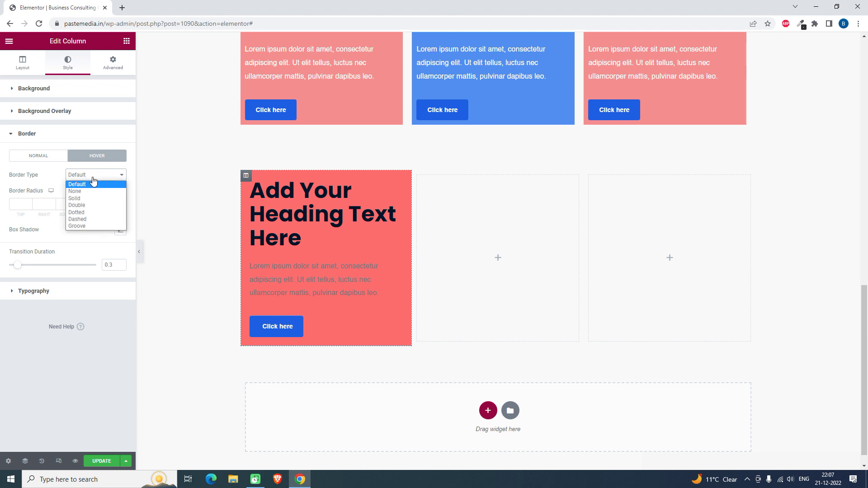
left_click(92, 198)
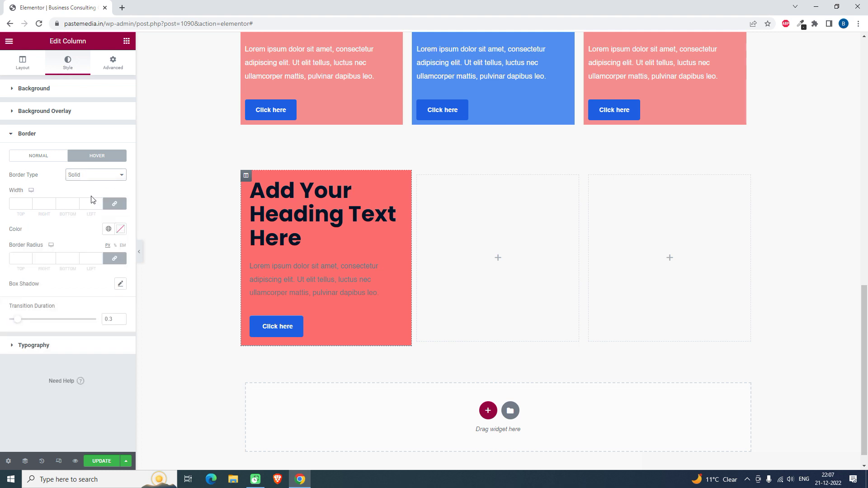
left_click(113, 206)
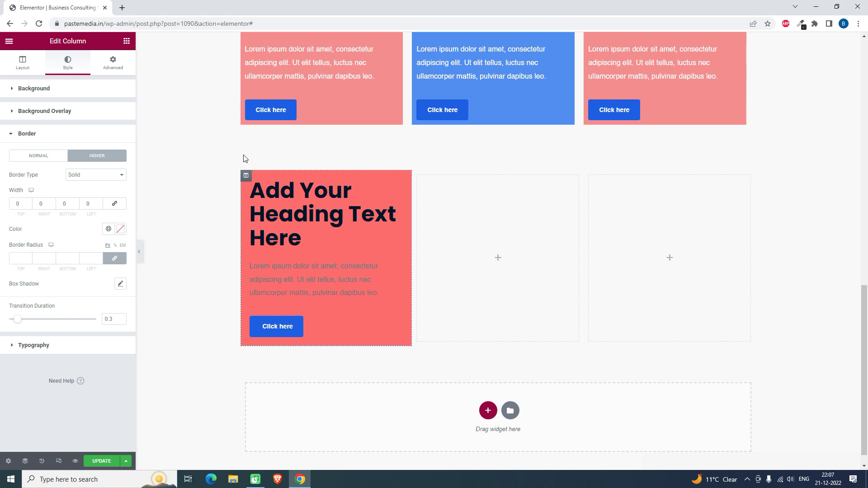
- Copy the column's background colour value from its colour picker
left_click(59, 96)
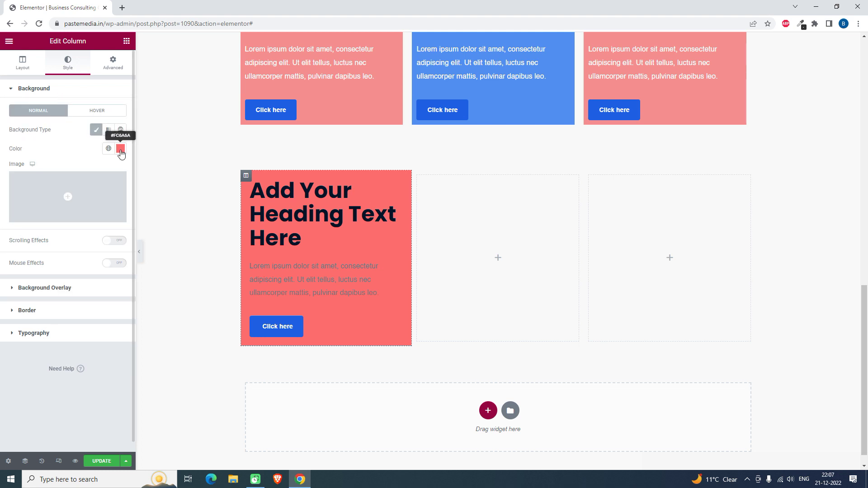
left_click(121, 148)
key("ctrl+c")
left_click(68, 142)
- Set hover border width 40 at top and bottom with colour #FC6A6A, then preview
left_click(67, 311)
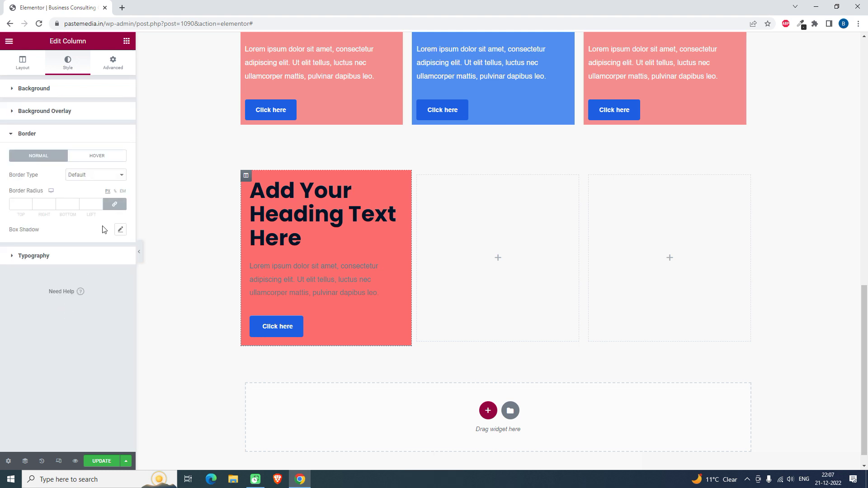
left_click(97, 155)
left_click_drag(21, 203, 1, 201)
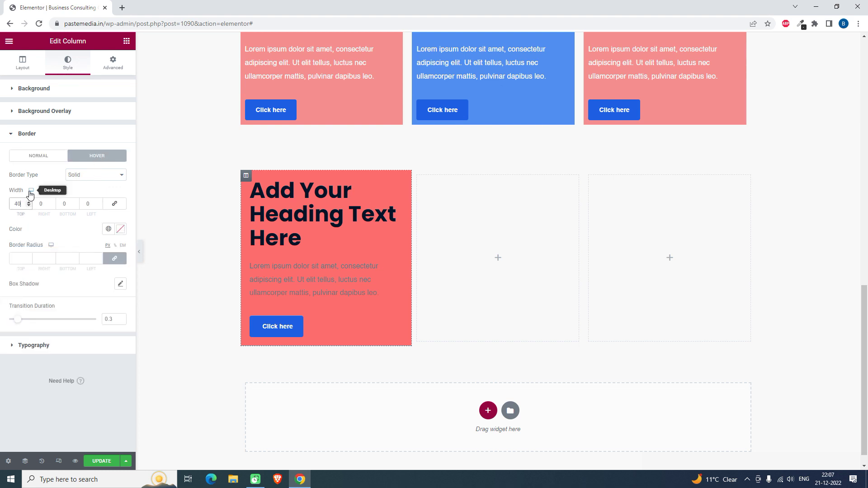
key("Tab")
key("Tab")
type("40")
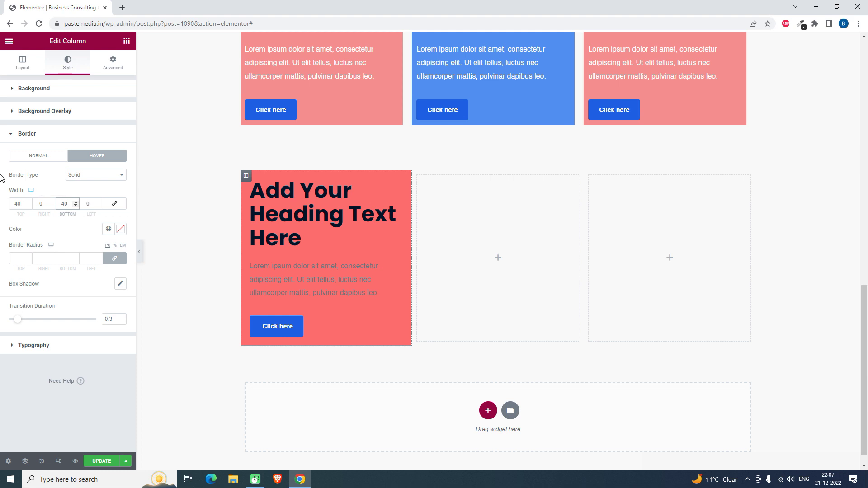
left_click(120, 229)
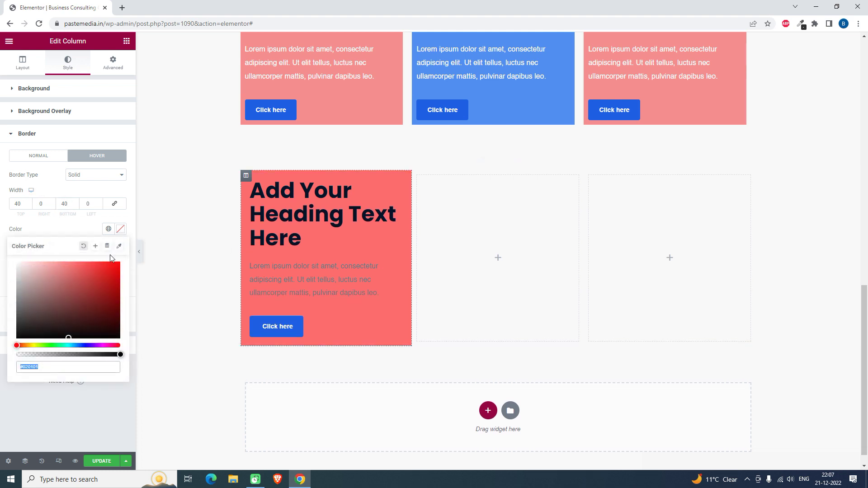
key("ctrl+v")
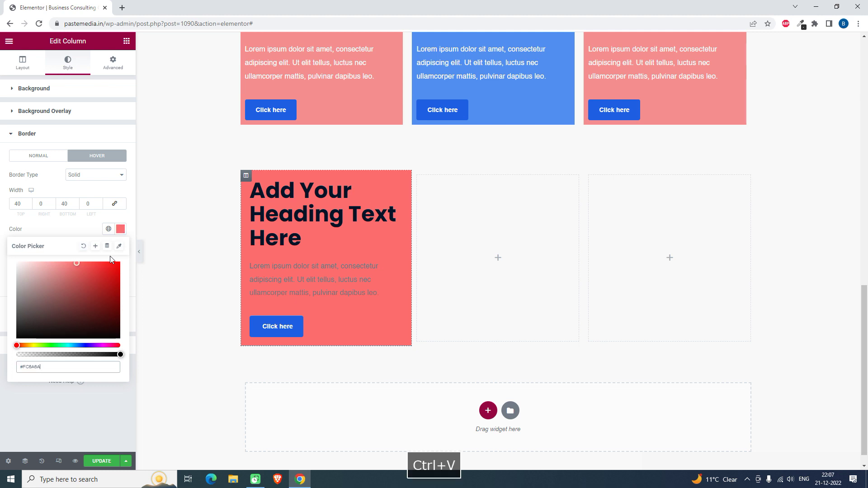
left_click(96, 419)
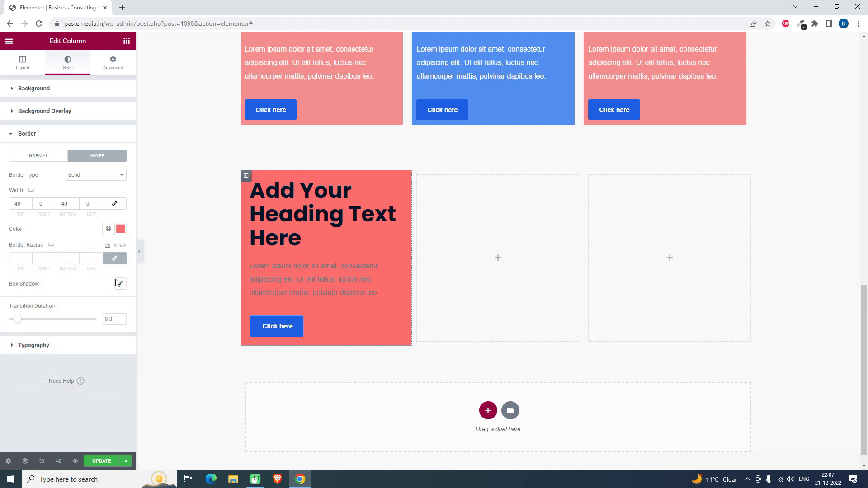
left_click(137, 254)
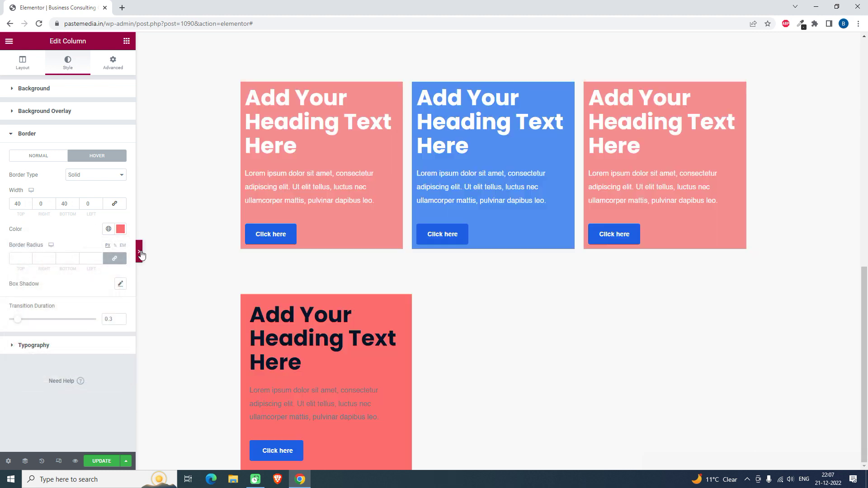
- Scroll the preview to check the red card's hover border, then return to the editor
scroll(388, 309, "down", 1)
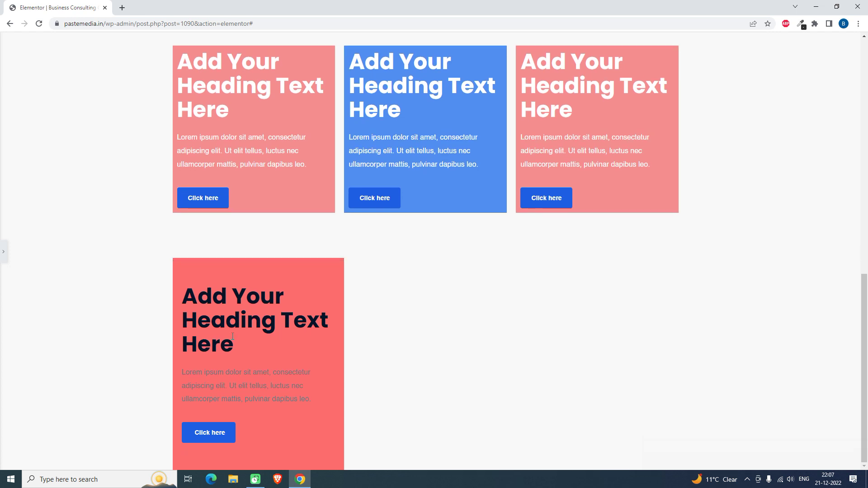
scroll(245, 337, "up", 1)
scroll(290, 324, "down", 1)
scroll(407, 312, "up", 1)
scroll(520, 300, "down", 1)
scroll(534, 307, "up", 1)
scroll(264, 346, "down", 1)
left_click(3, 252)
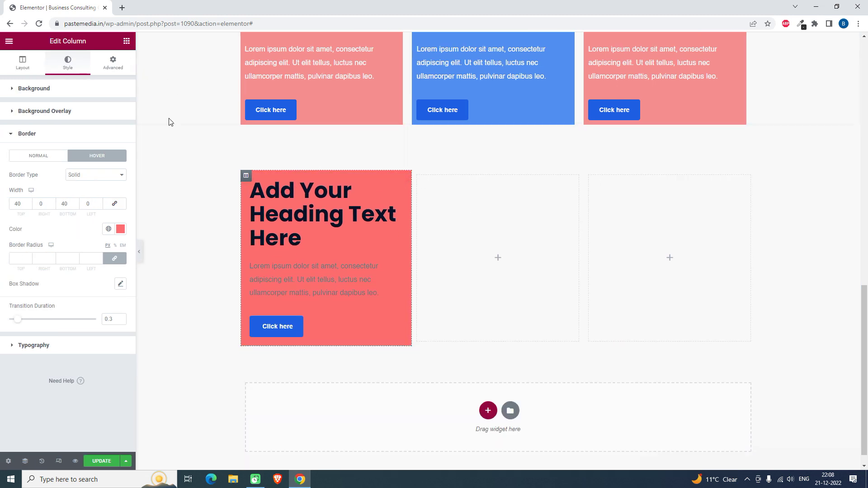
- Duplicate the red card column and switch off the copy's Classic background
right_click(250, 182)
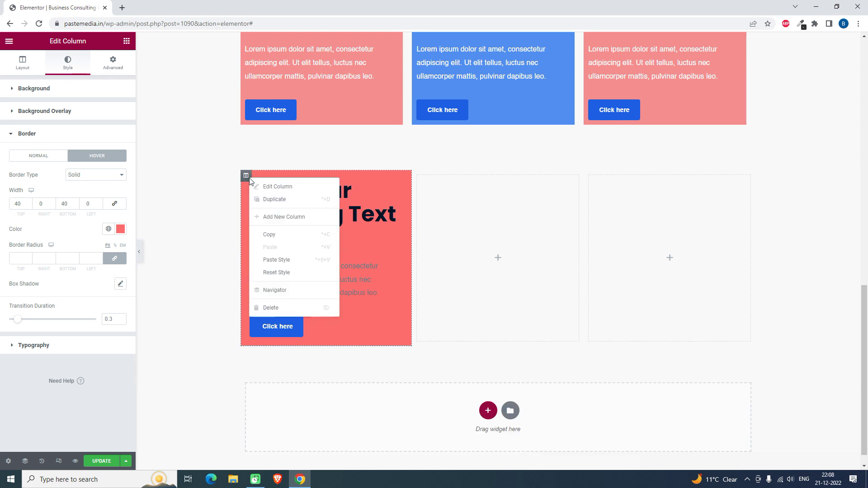
left_click(279, 204)
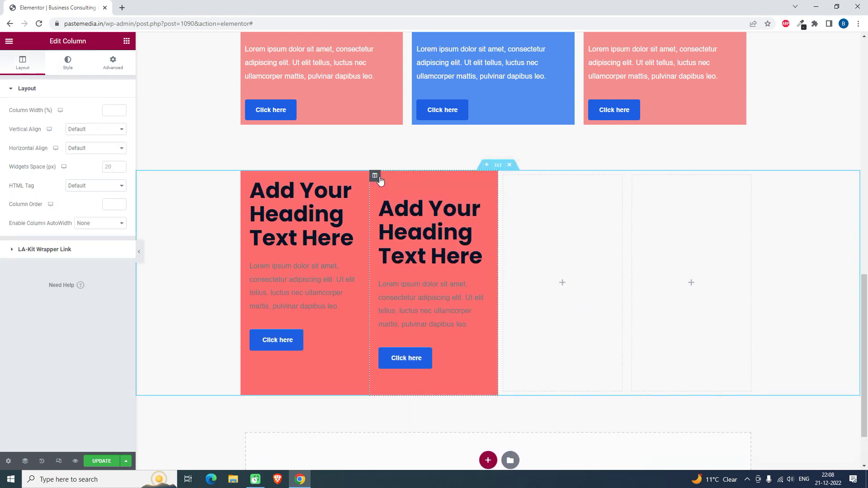
left_click(71, 68)
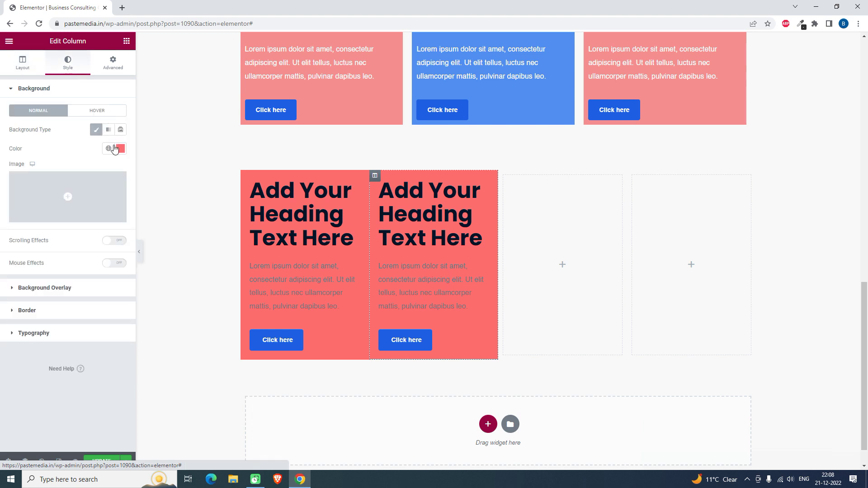
left_click(96, 130)
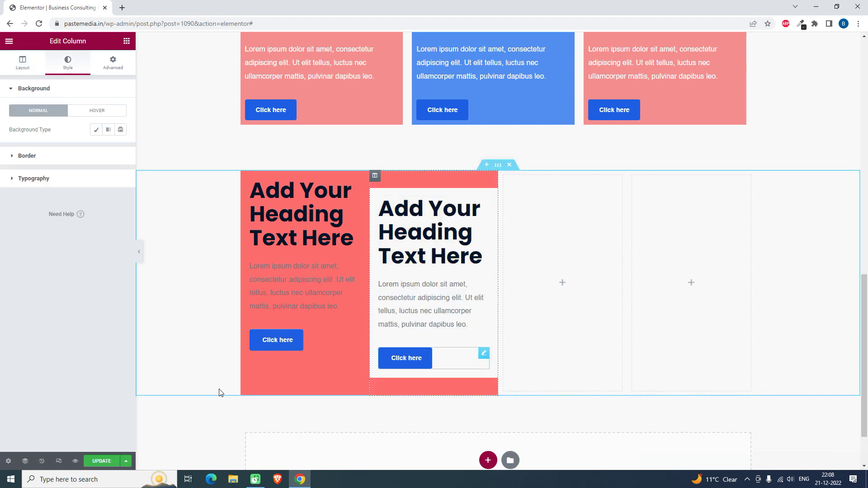
left_click(29, 156)
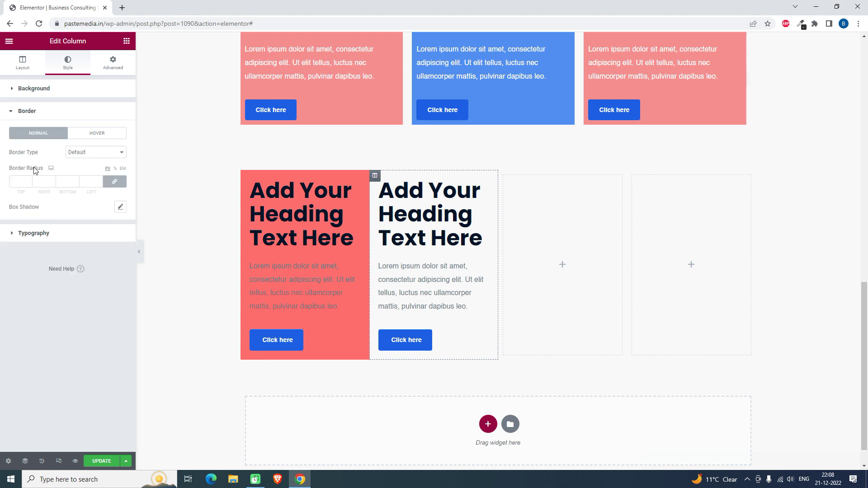
- Set the duplicate's hover border colour to transparent white #FFFFFF00 and preview the page
left_click(93, 135)
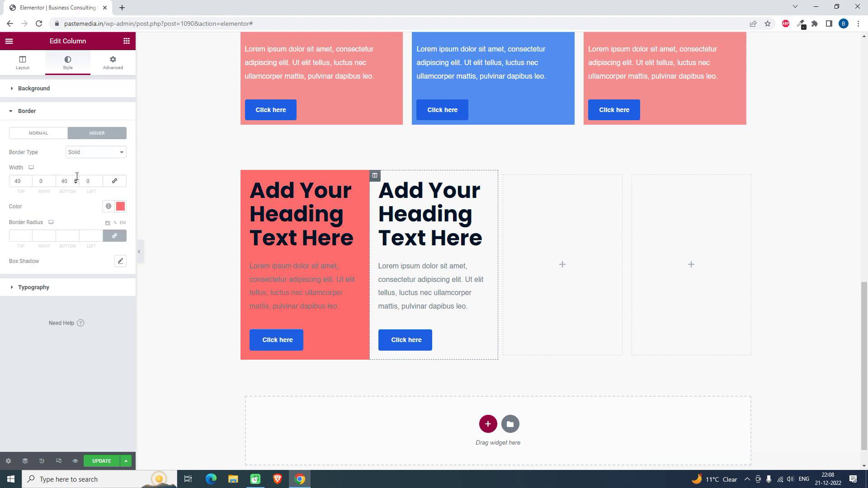
left_click(120, 206)
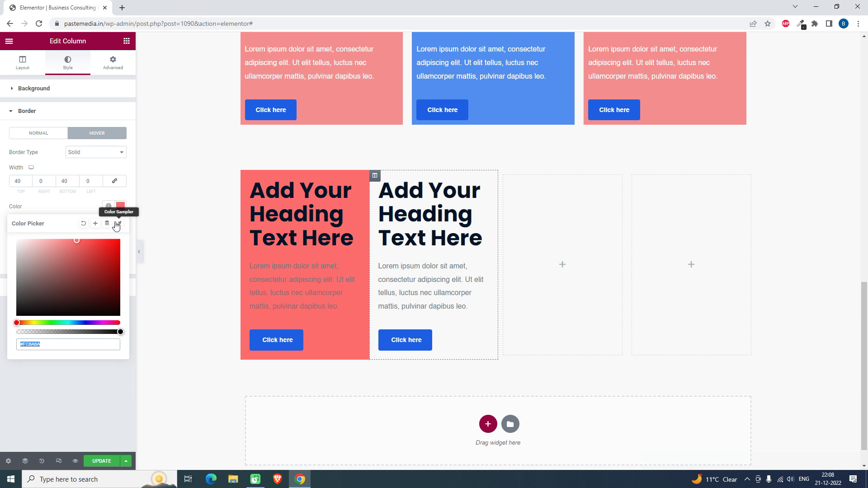
left_click(83, 223)
left_click(80, 201)
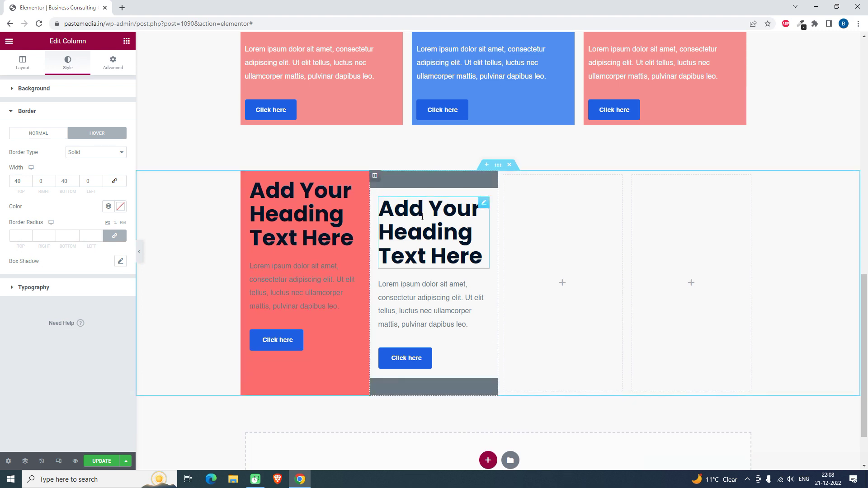
left_click(121, 207)
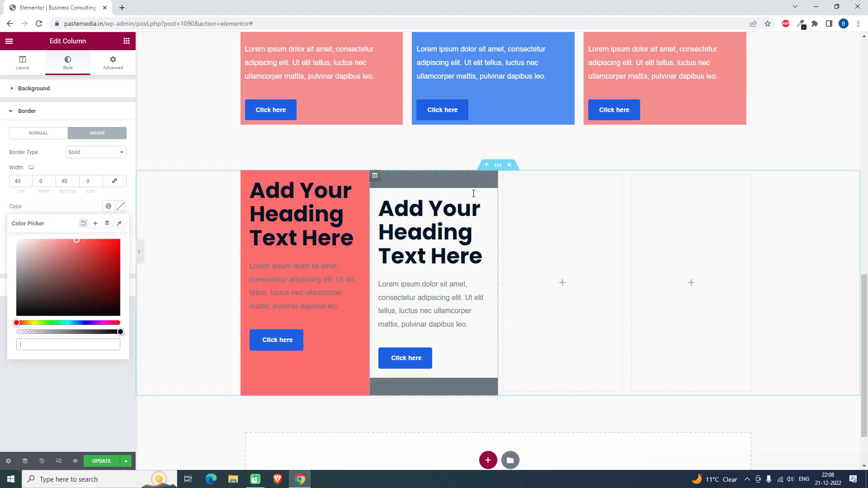
left_click_drag(39, 252, 2, 218)
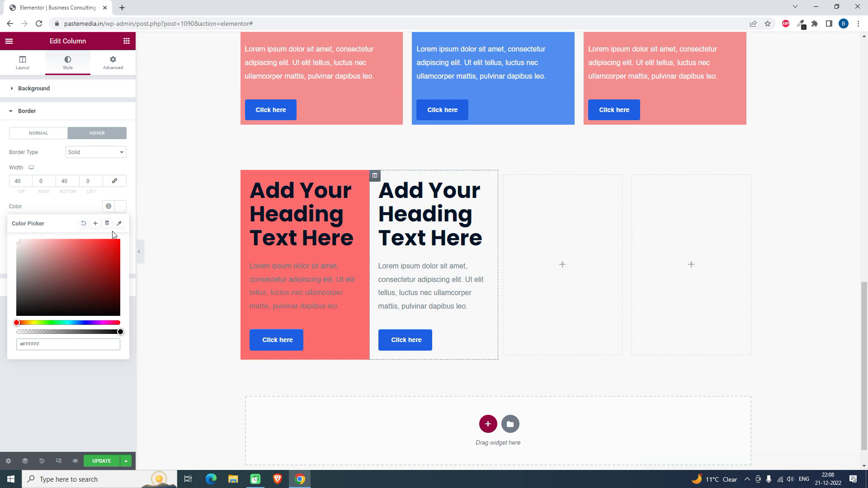
left_click(82, 208)
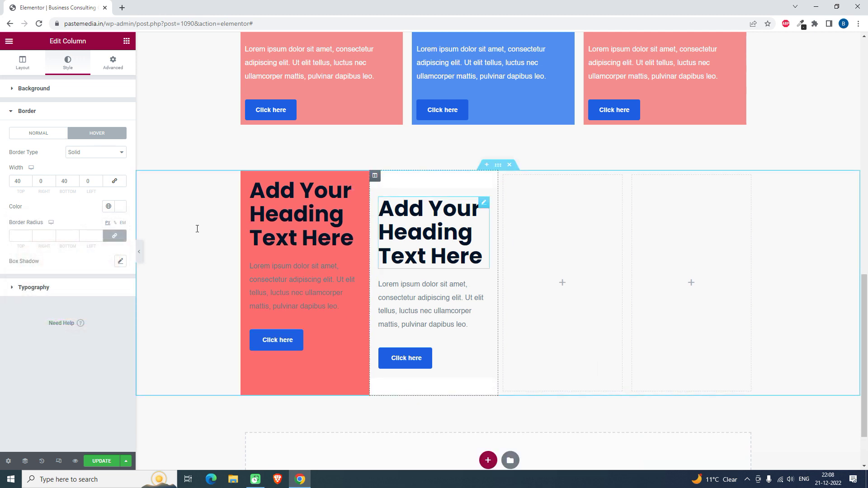
left_click(120, 206)
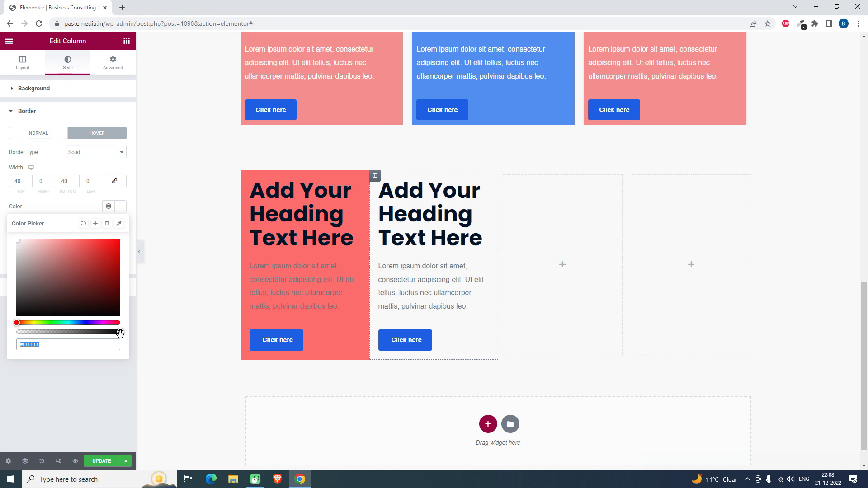
left_click_drag(120, 331, 3, 334)
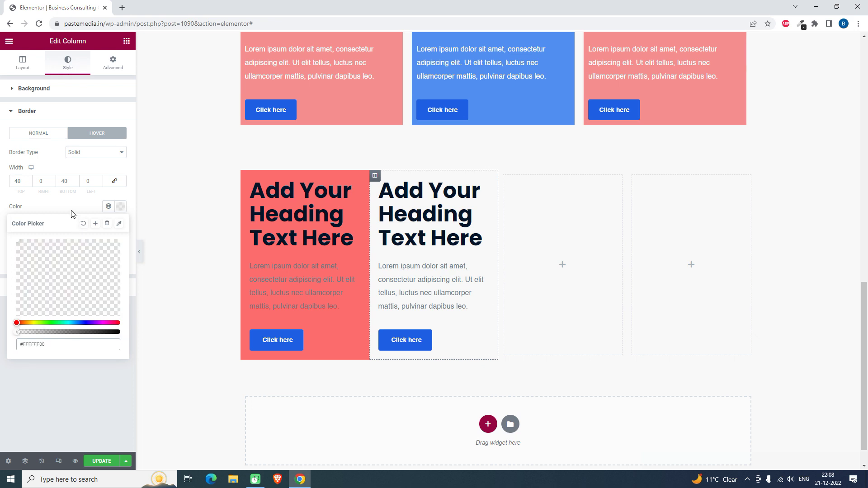
left_click(71, 213)
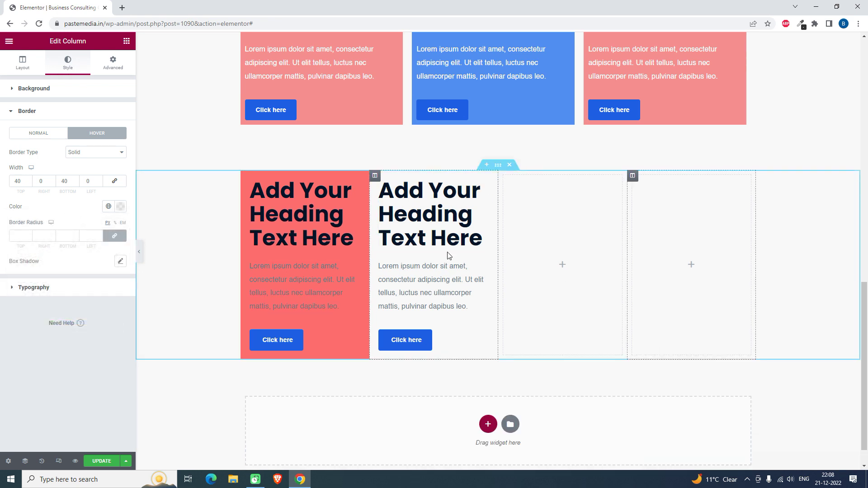
left_click(139, 255)
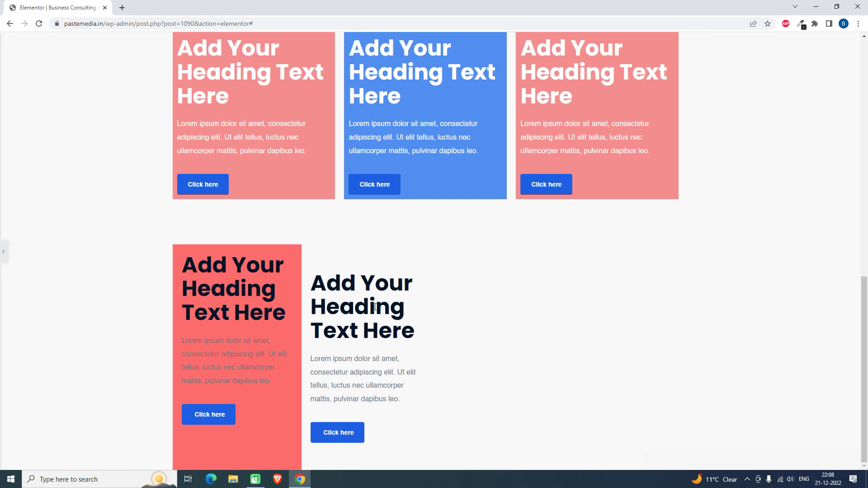
scroll(518, 318, "up", 1)
scroll(517, 318, "down", 1)
scroll(593, 317, "up", 1)
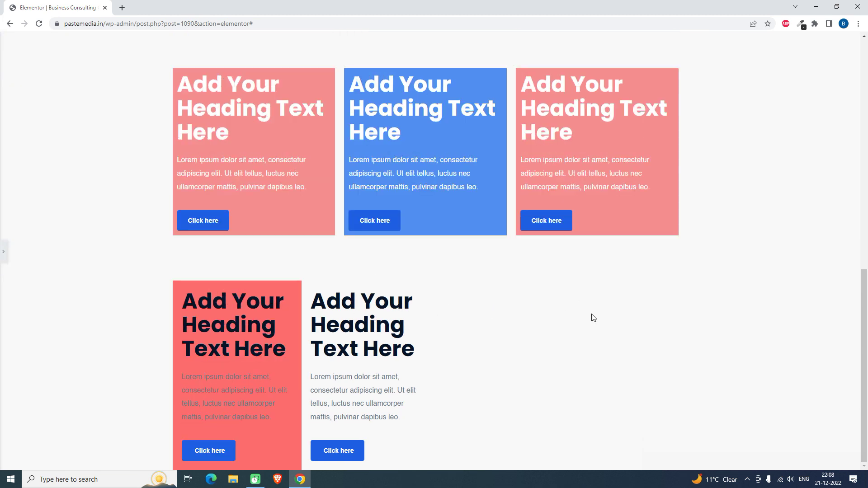
scroll(386, 288, "down", 1)
scroll(399, 287, "up", 1)
scroll(376, 285, "down", 1)
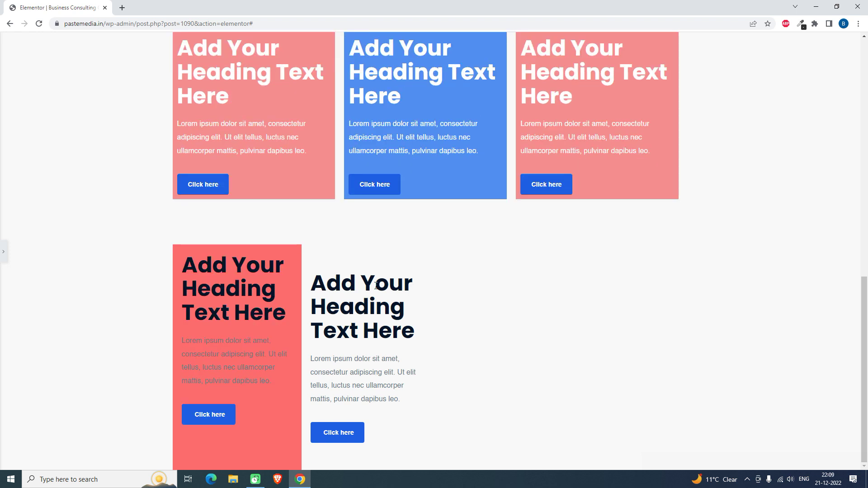